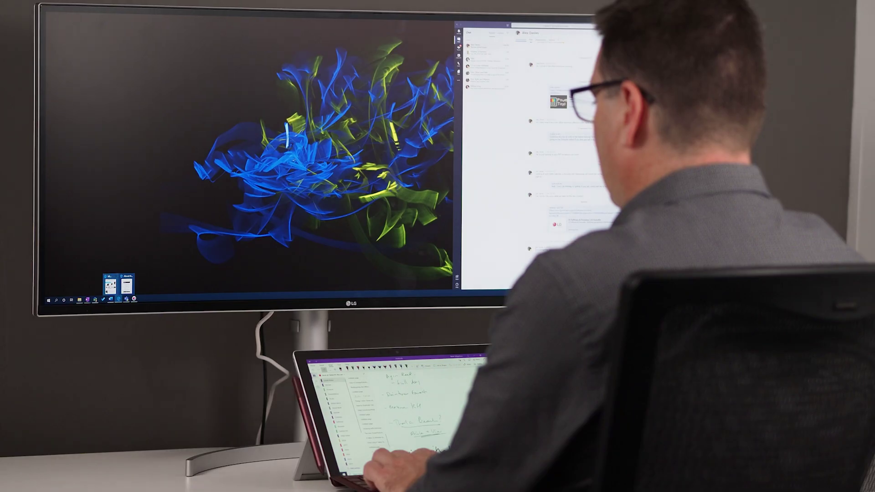
After viewing the LG software and firmware page, open Settings > System > Battery
left_click(110, 286)
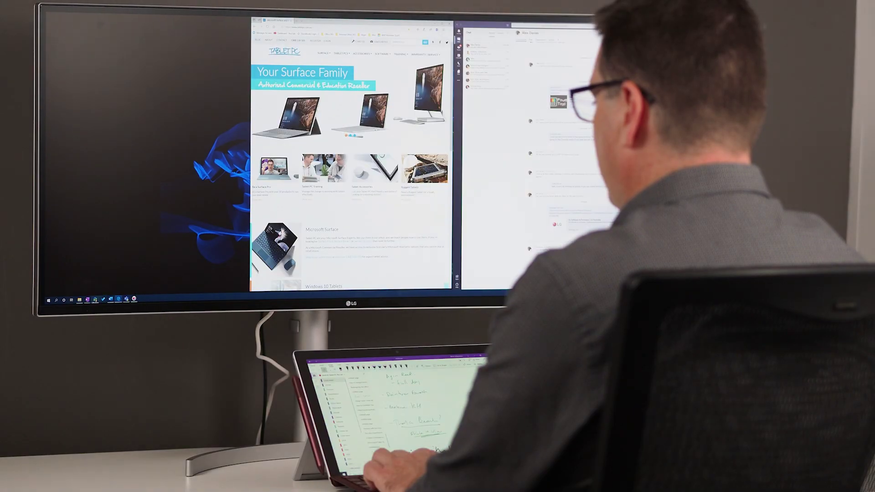
left_click(91, 288)
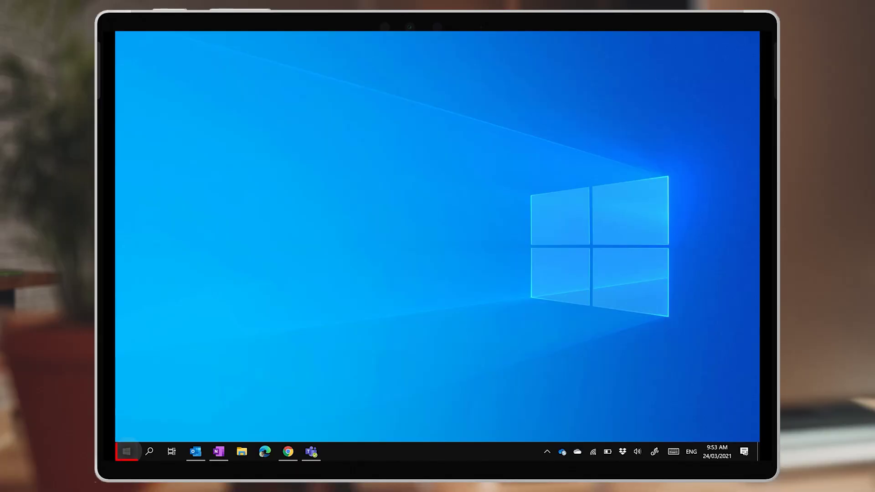
key("super")
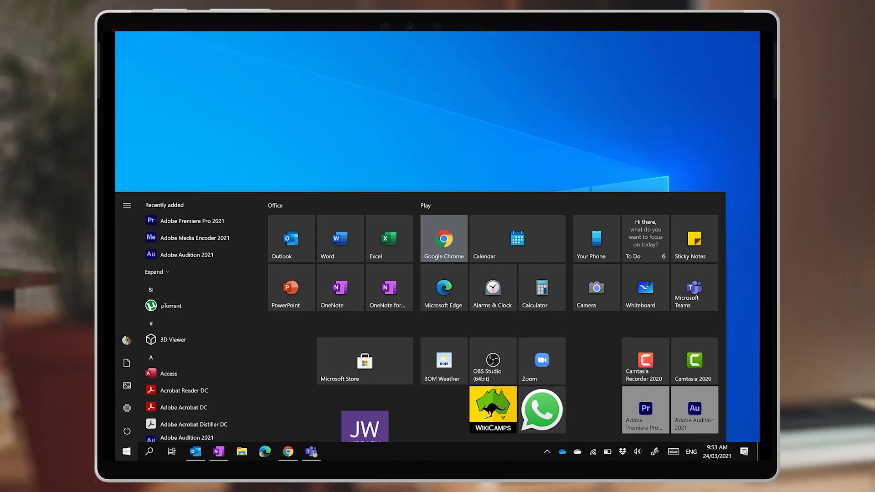
left_click(127, 408)
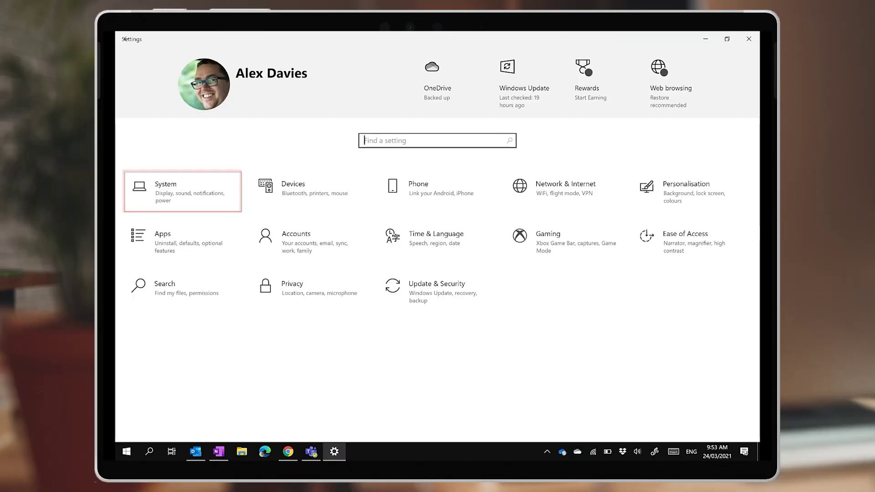
left_click(182, 190)
left_click(148, 250)
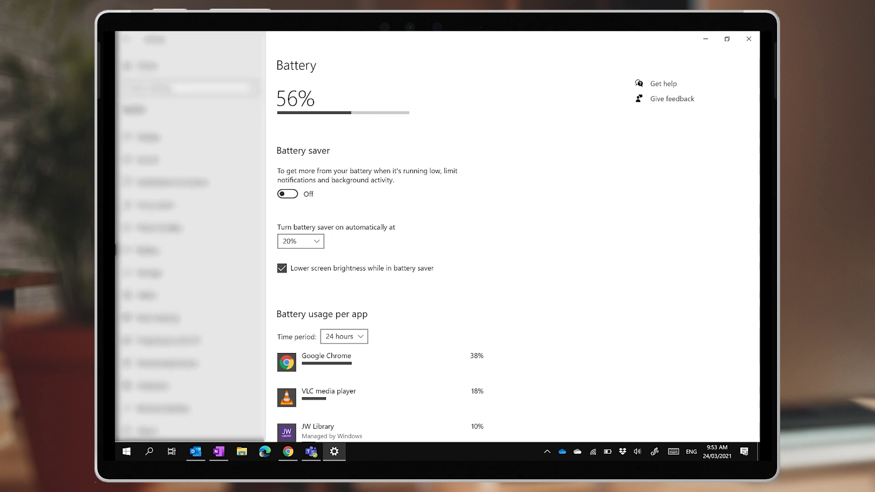
Switch the per-app battery usage time period to 1 week
scroll(518, 259, "down", 5)
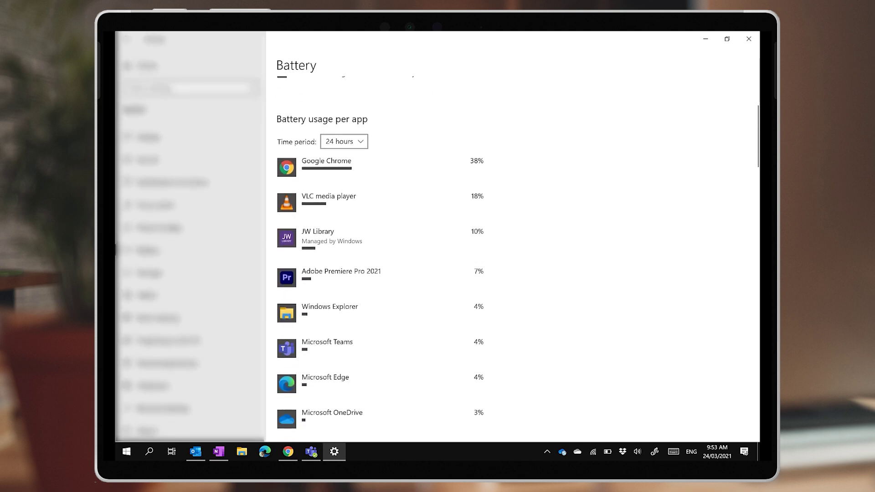
scroll(381, 258, "up", 1)
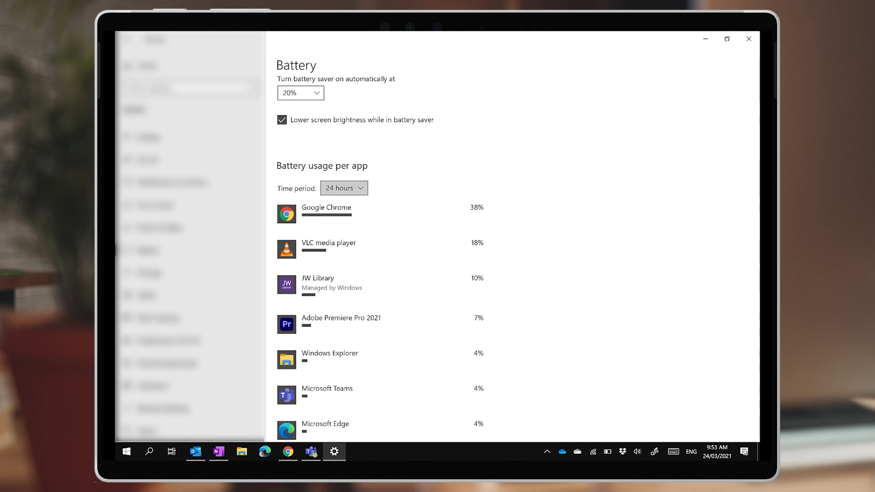
left_click(344, 189)
left_click(339, 209)
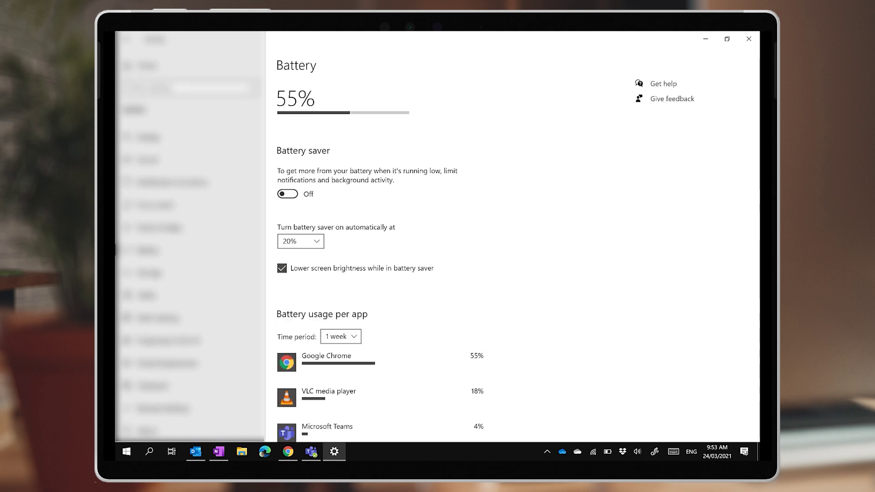
Scroll down through the week's per-app battery usage, led by Google Chrome at 55%
scroll(518, 258, "down", 3)
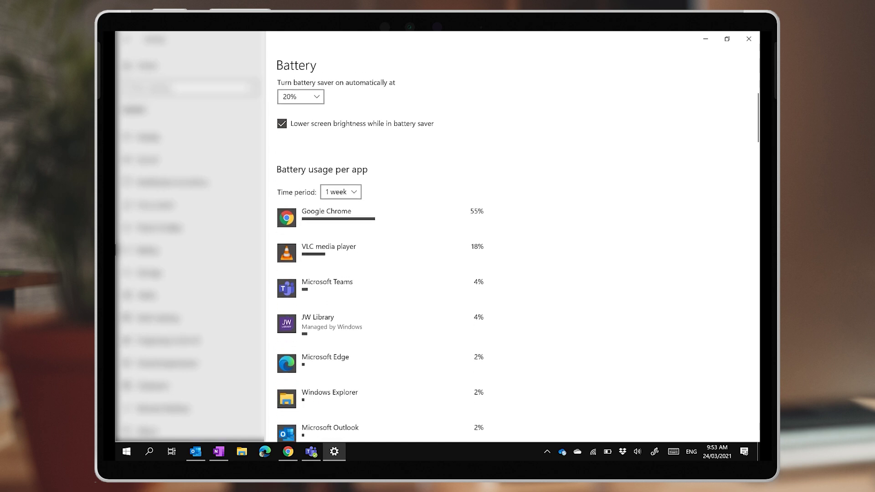
scroll(518, 259, "down", 2)
scroll(518, 259, "down", 1)
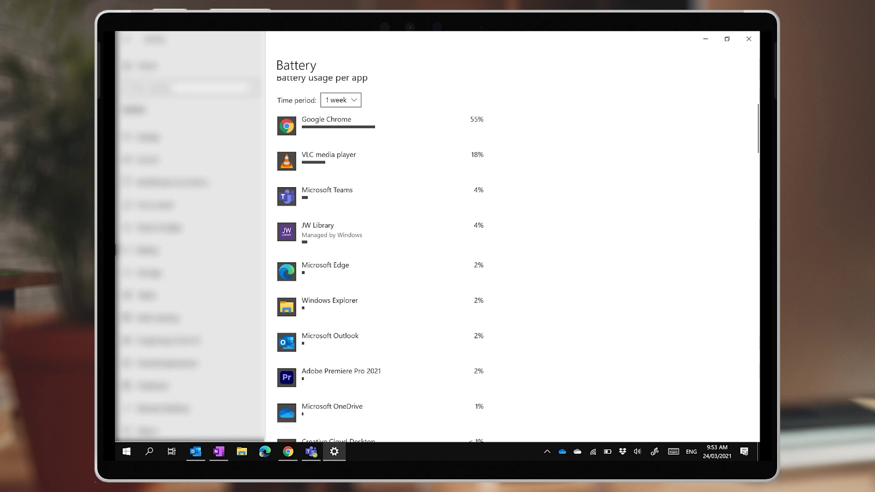
scroll(517, 258, "down", 3)
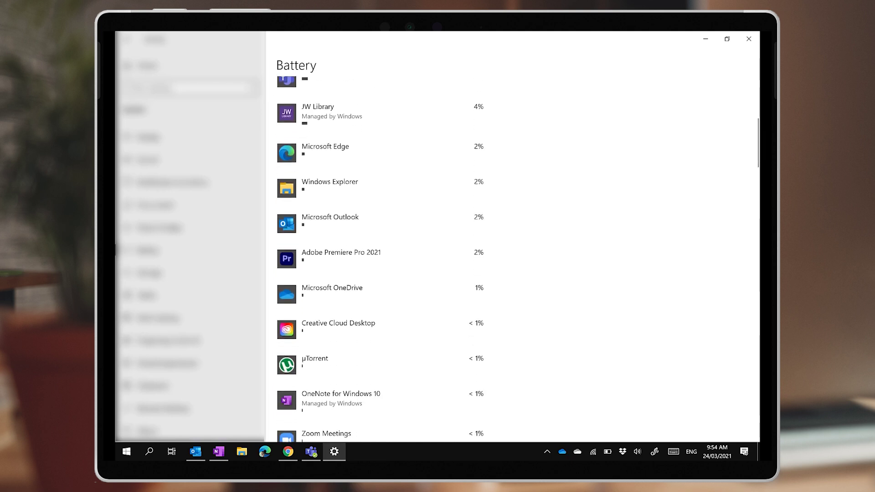
scroll(381, 258, "down", 4)
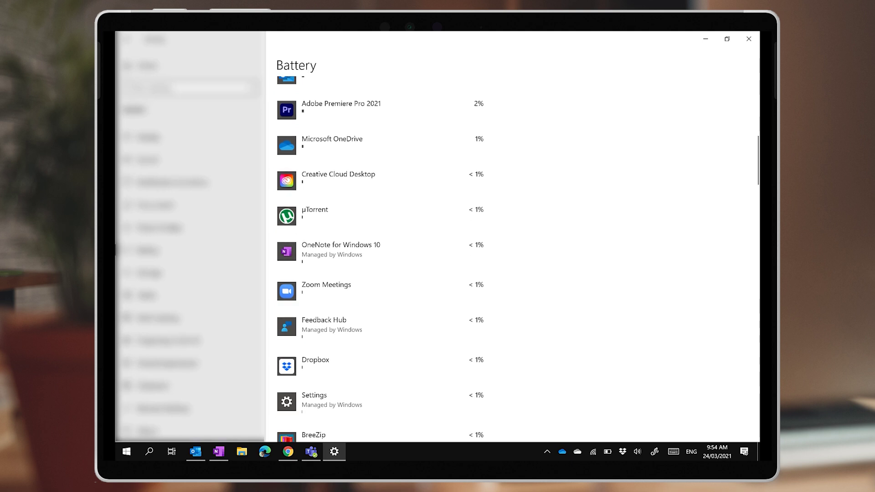
scroll(381, 259, "down", 3)
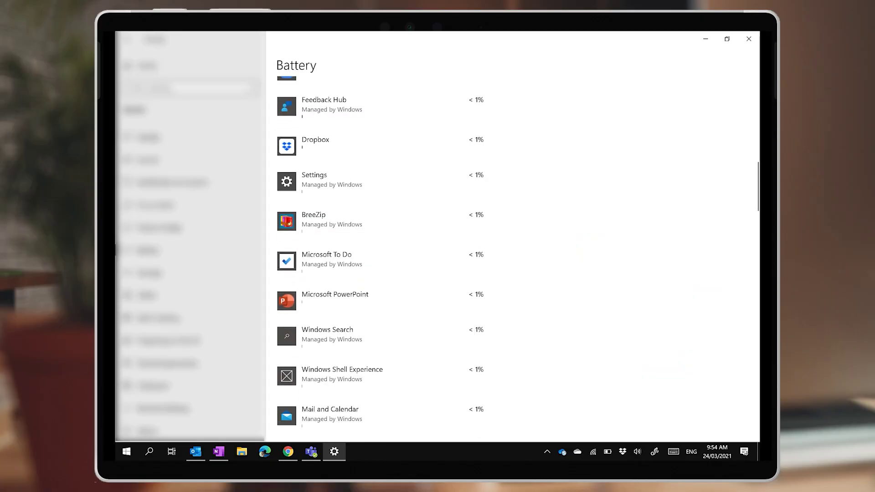
Scroll through the remaining entries of the per-app battery usage list
scroll(381, 255, "down", 1)
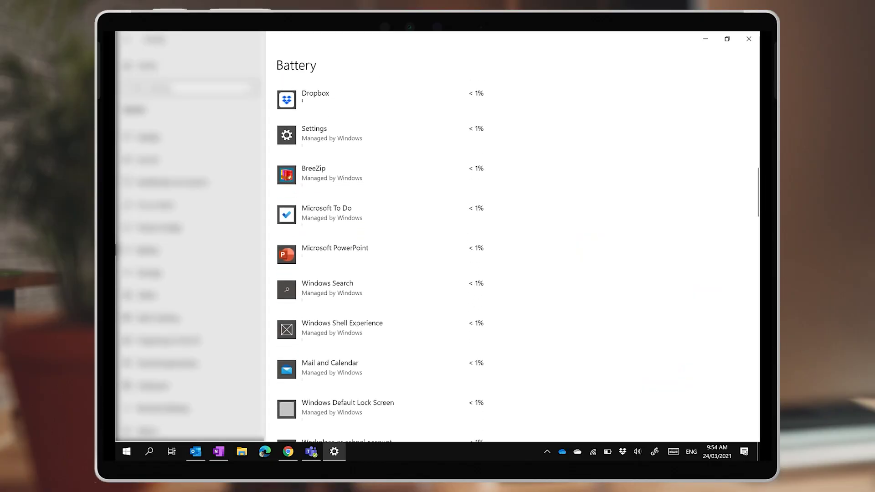
scroll(381, 255, "down", 3)
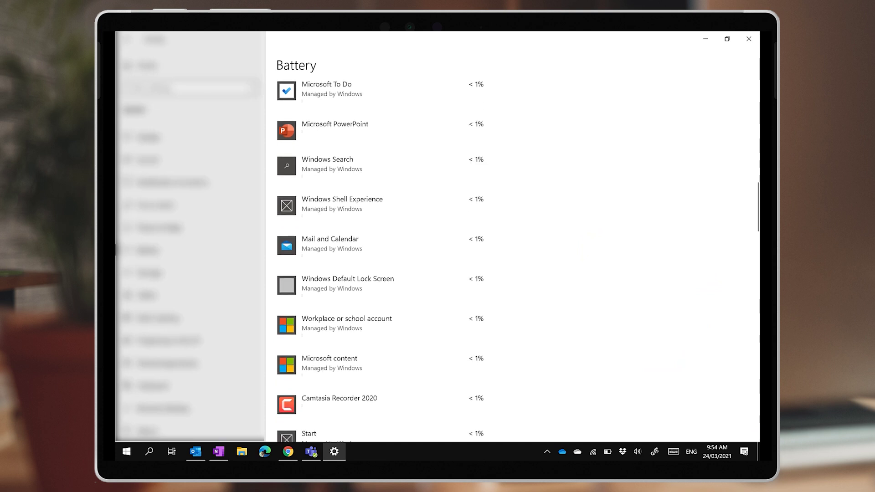
scroll(380, 255, "down", 3)
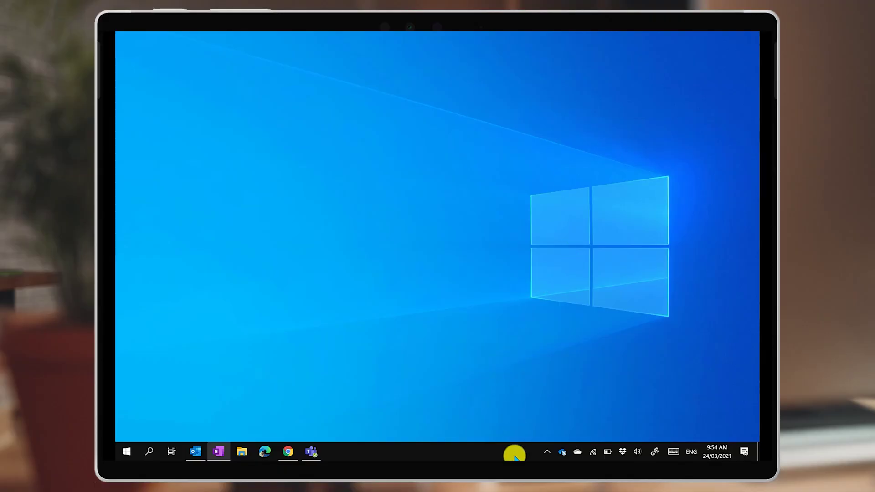
Open Task Manager from the taskbar in full, maximized view on its Start-up tab
right_click(514, 454)
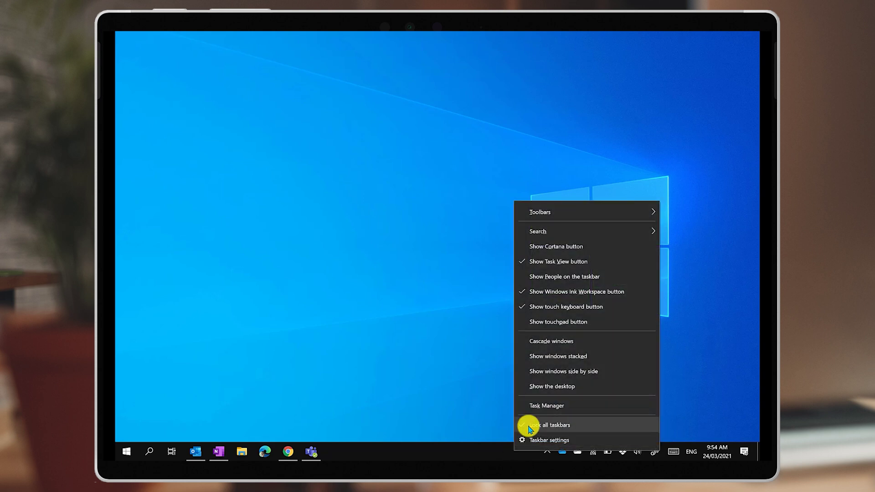
left_click(548, 406)
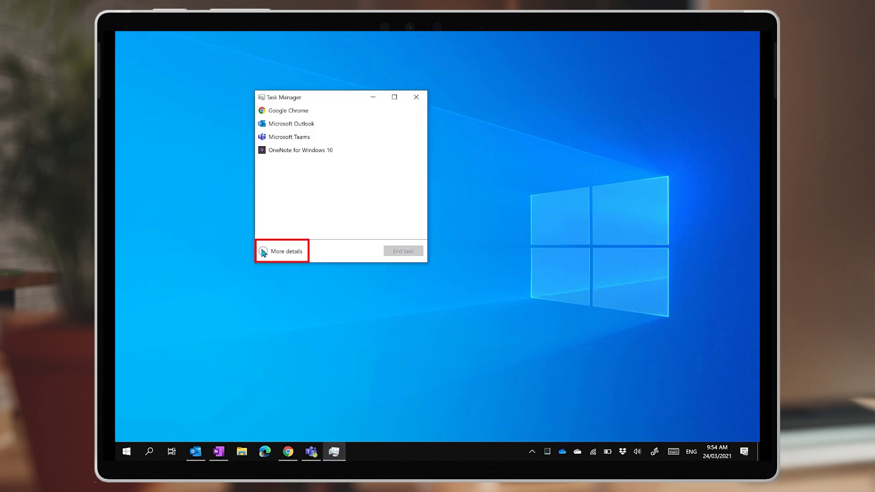
left_click(264, 252)
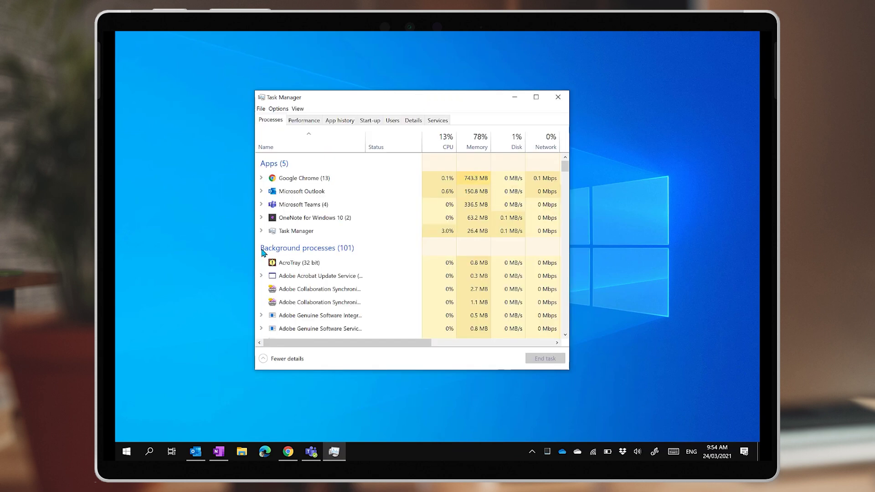
left_click(536, 97)
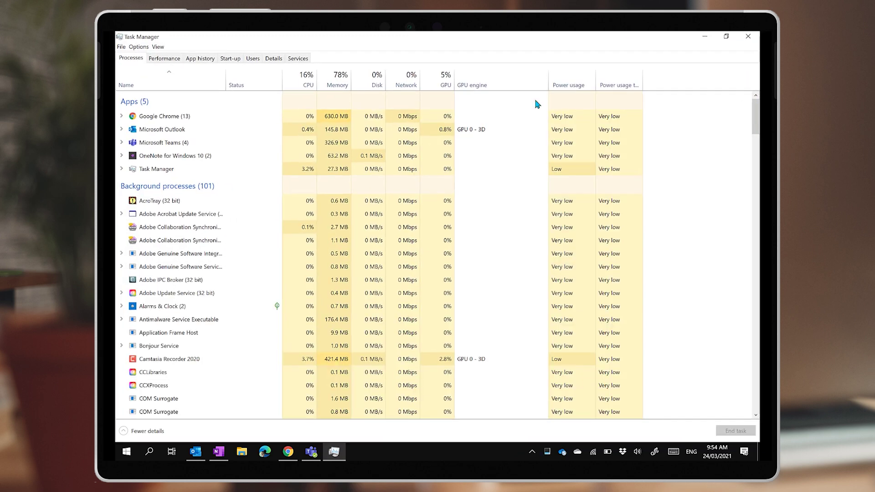
left_click(227, 61)
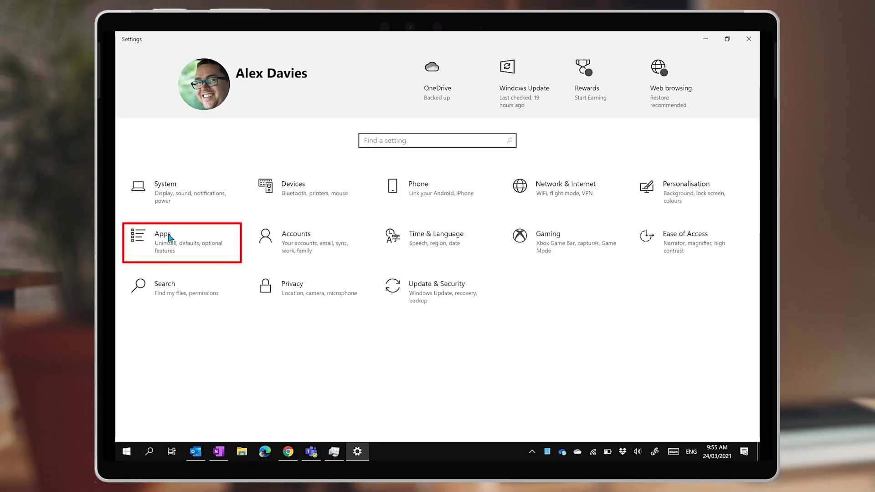
In Apps > Startup, scroll the list and switch googledrivesync off
left_click(168, 237)
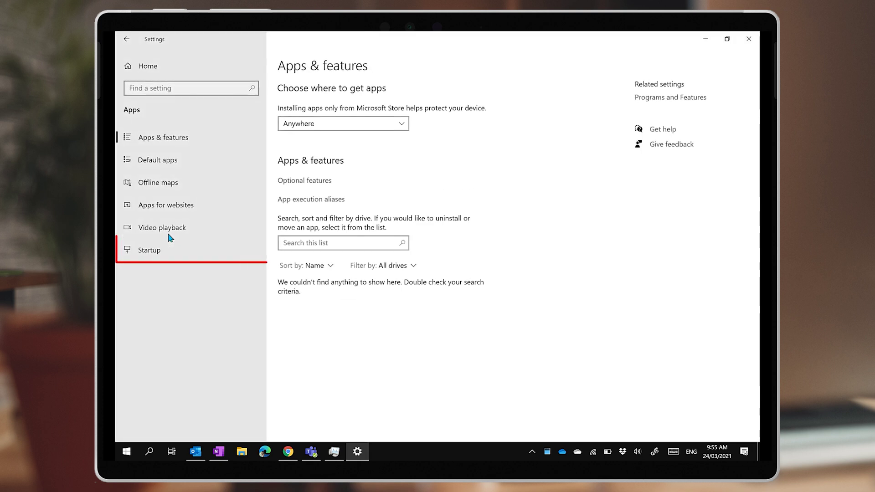
left_click(167, 242)
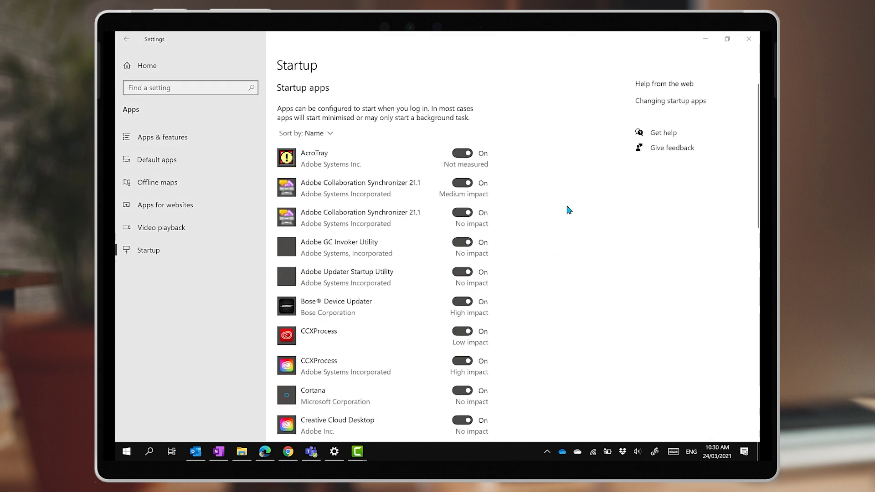
scroll(569, 209, "down", 5)
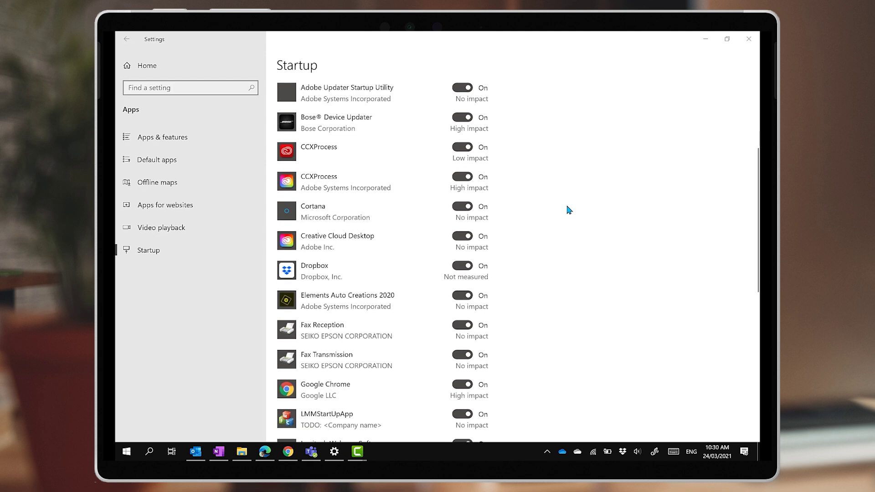
scroll(569, 210, "down", 4)
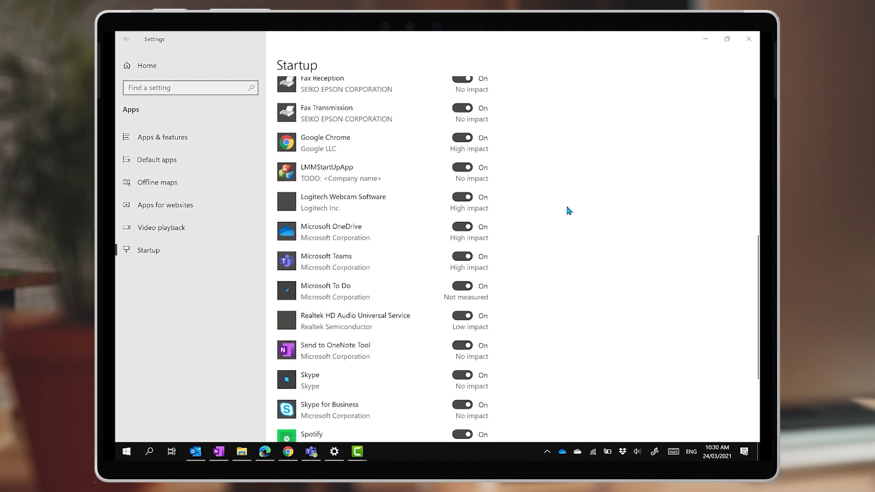
scroll(569, 210, "down", 3)
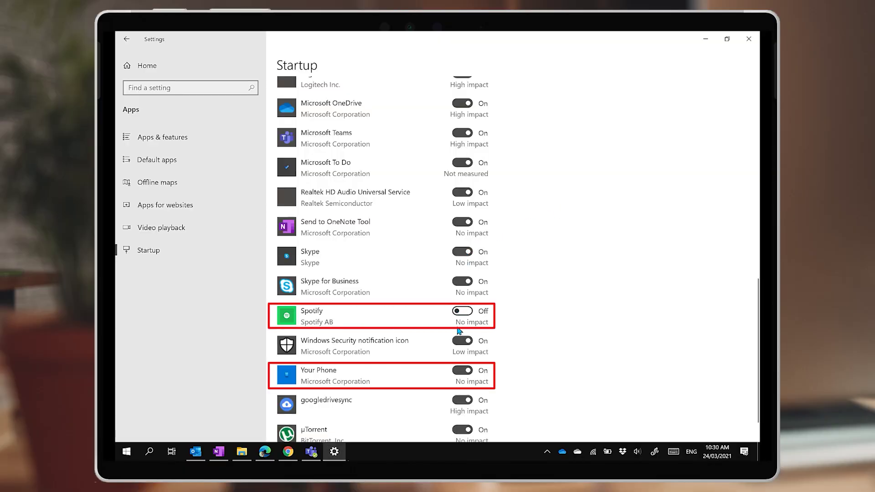
left_click(460, 400)
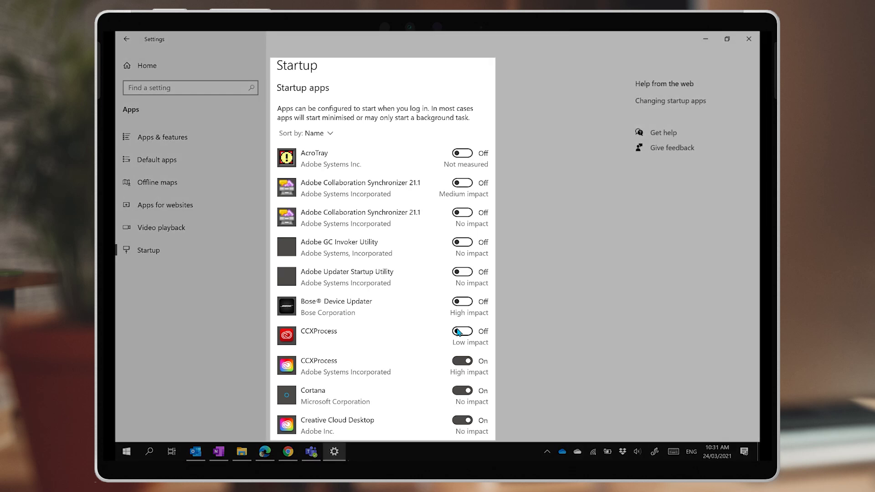
Scroll further down the Startup apps list
scroll(459, 332, "down", 2)
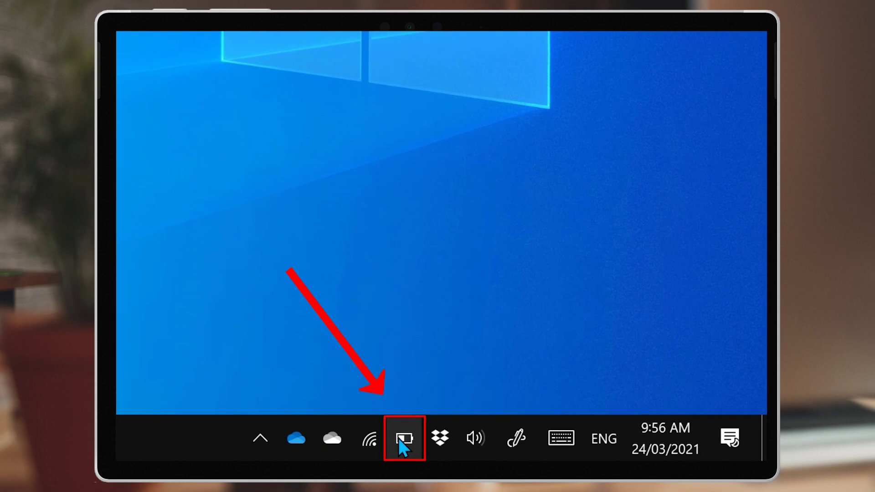
Move the battery flyout's power mode slider to Best battery life
left_click(401, 439)
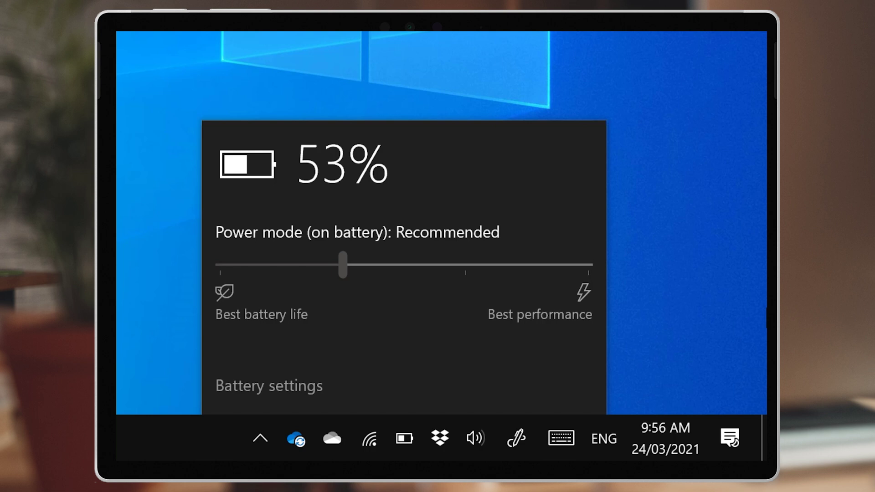
left_click(224, 265)
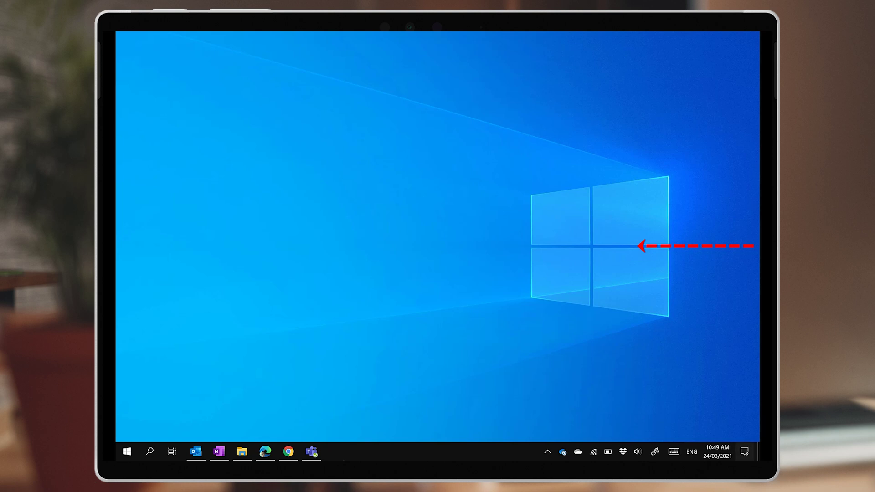
Open Action Center with Win+A and expand all quick action tiles
key("super+a")
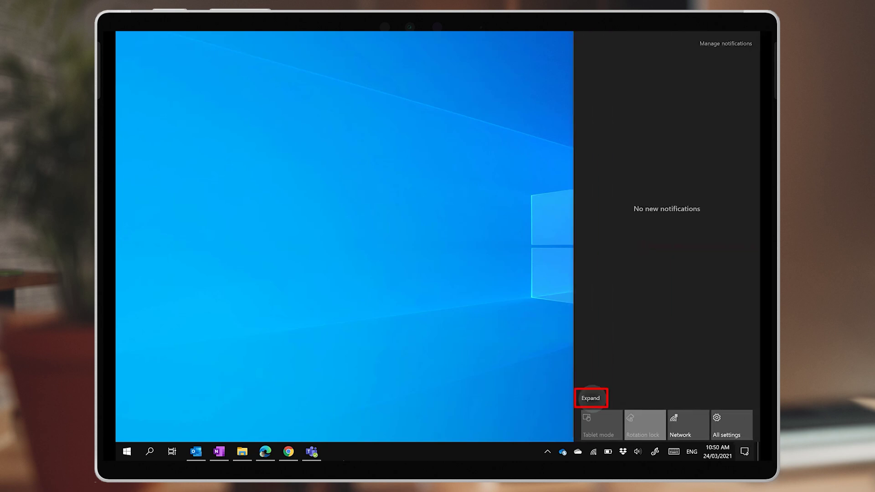
left_click(591, 398)
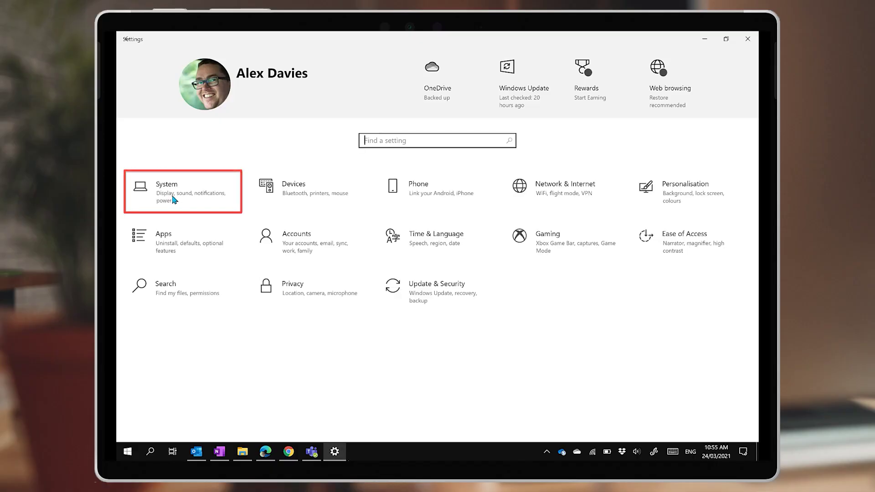
On System > Battery, keep battery saver's automatic turn-on threshold at 20%
left_click(173, 199)
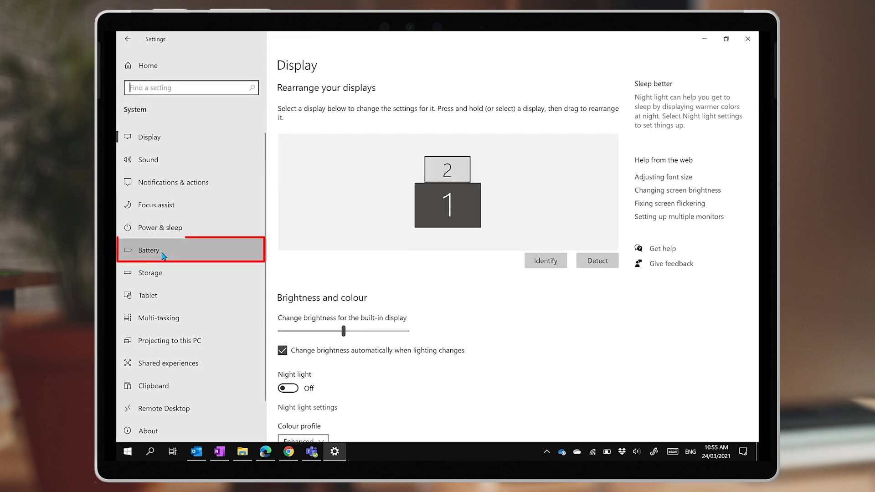
left_click(162, 254)
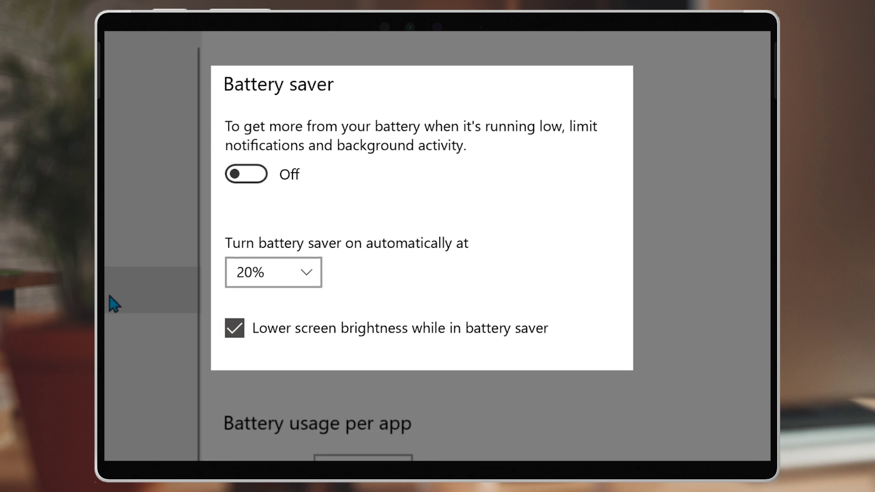
left_click(318, 279)
left_click(317, 279)
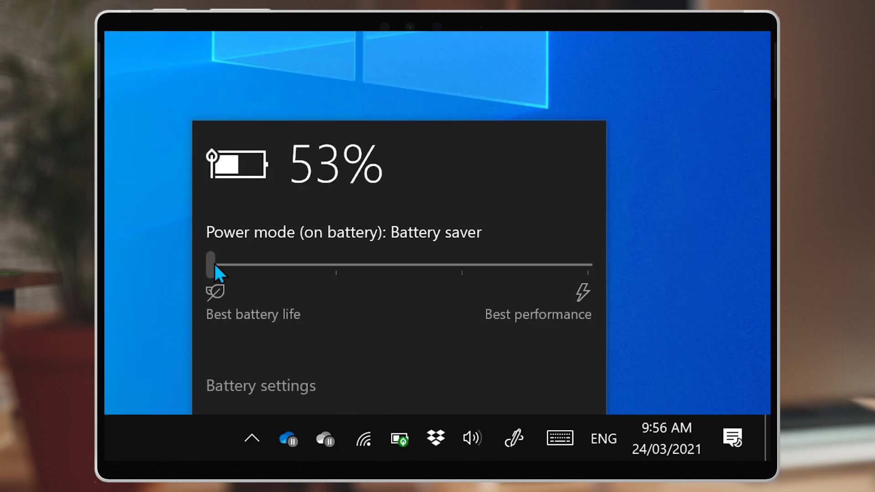
Move the battery flyout's power mode slider to Best performance
left_click(585, 263)
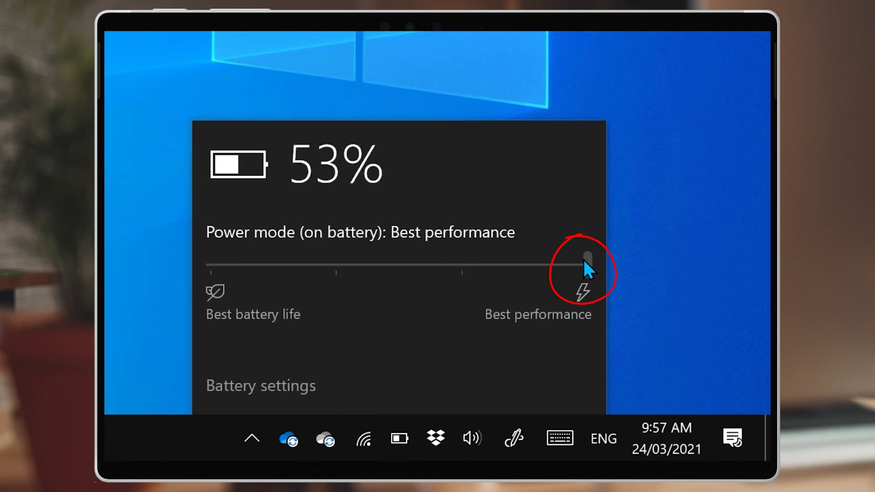